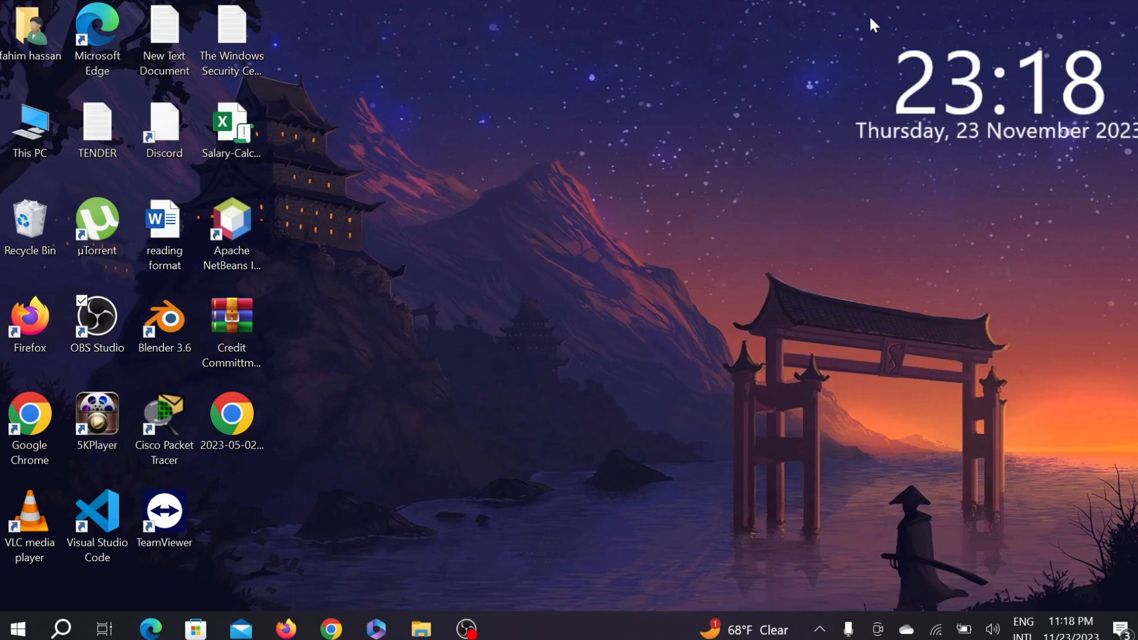
Open Google Chrome, search Google for "anaconda download" and open Anaconda's Free Download page
{"action": "left_click", "coordinate": [331, 628]}
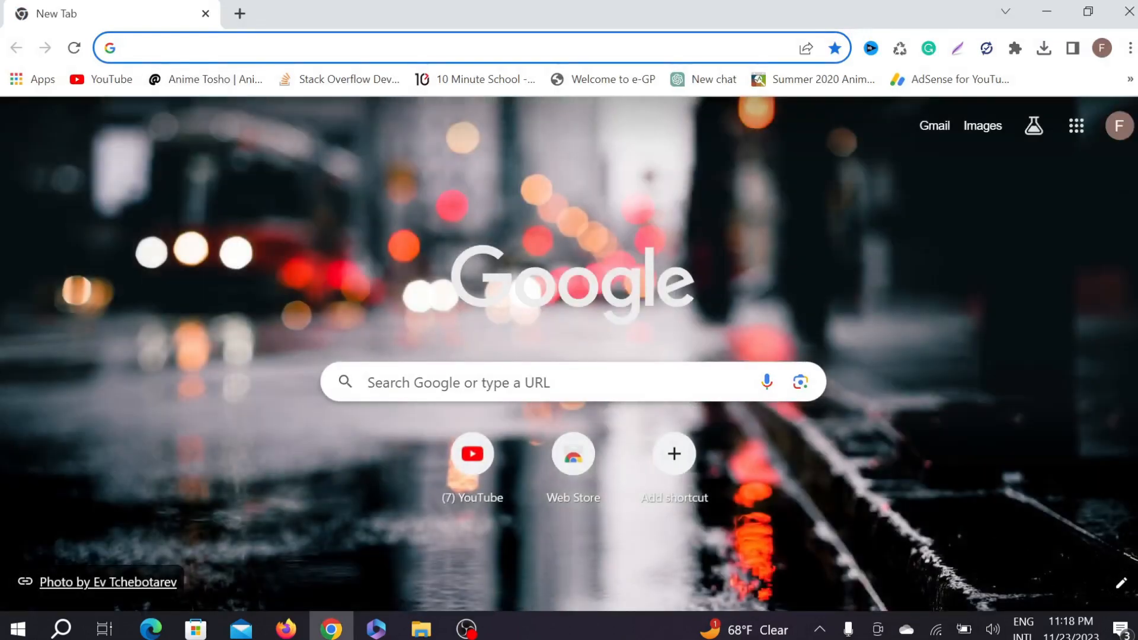
{"action": "type", "text": "ans"}
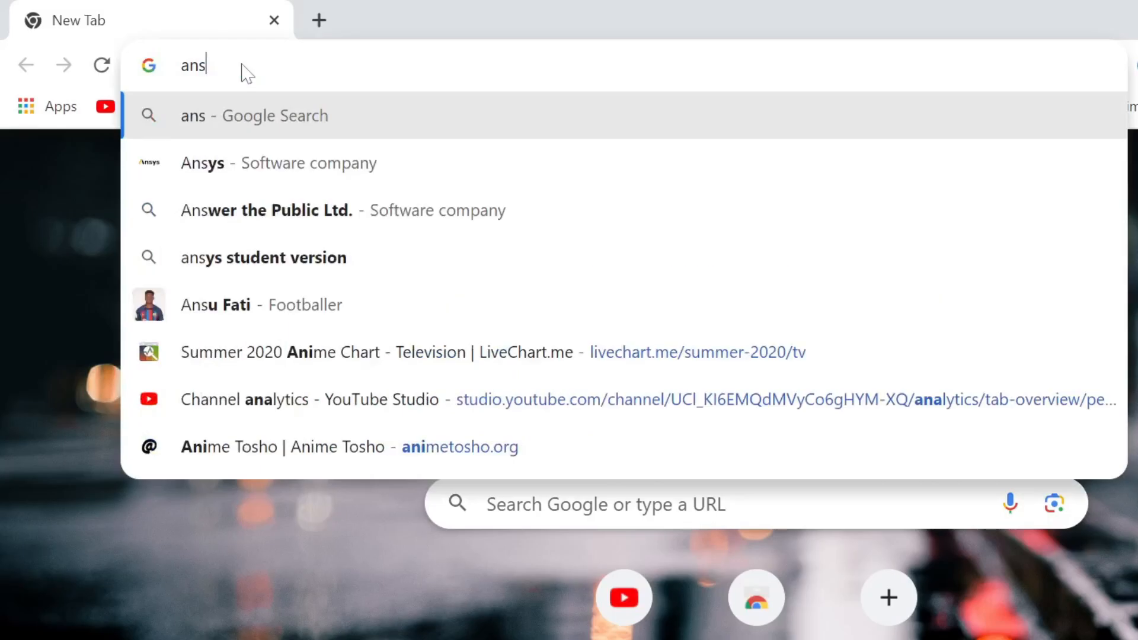
{"action": "key", "text": "BackSpace"}
{"action": "type", "text": "aconda download"}
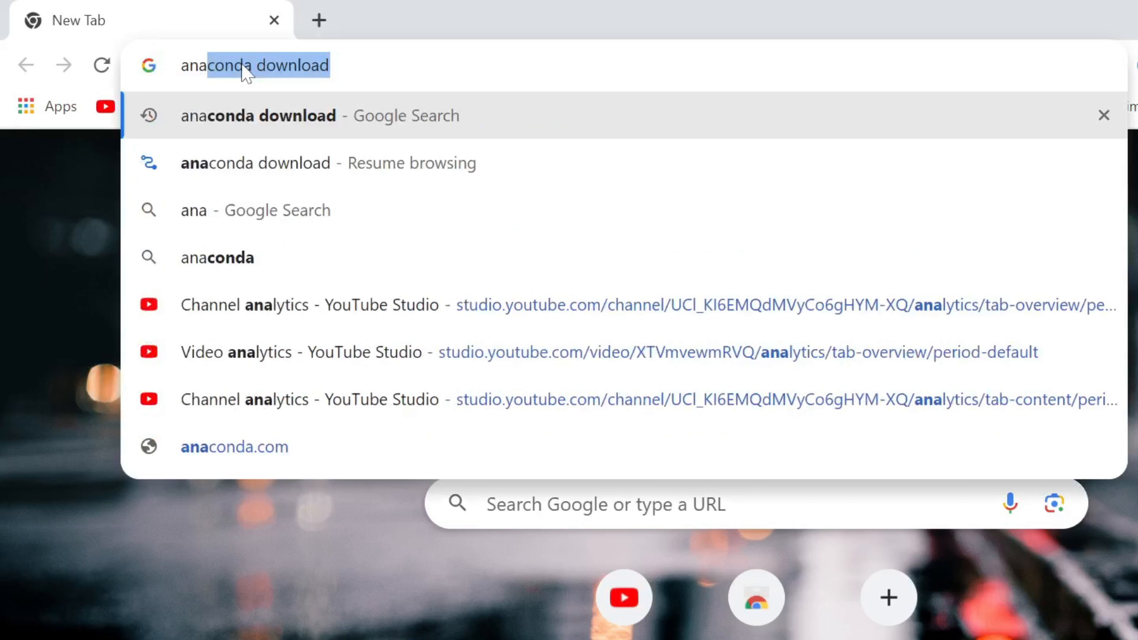
{"action": "left_click", "coordinate": [373, 119]}
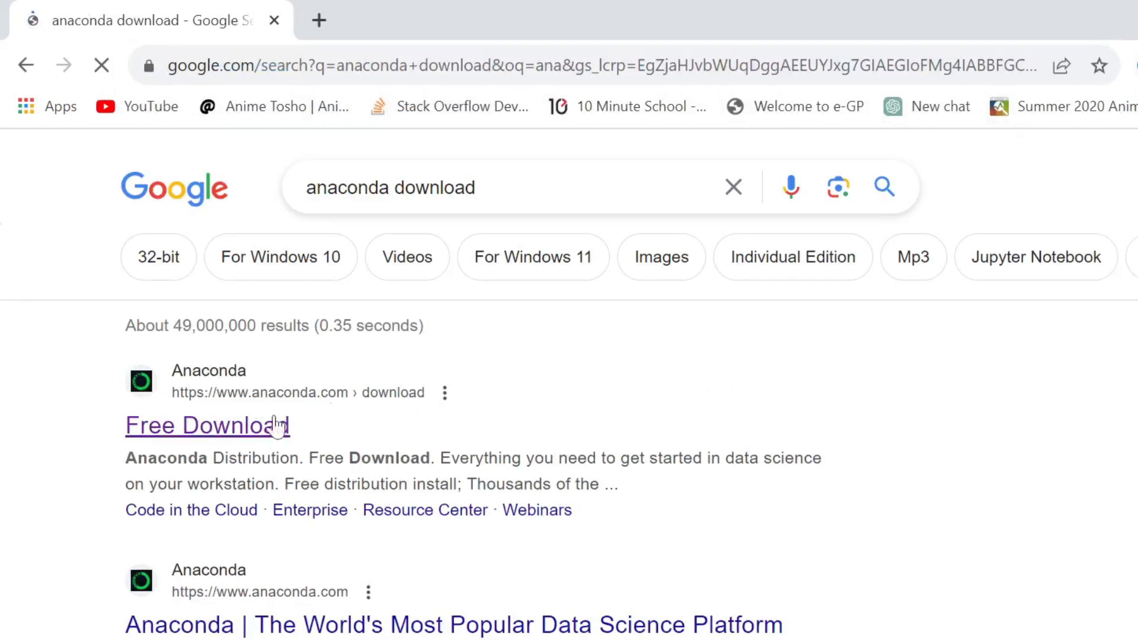
{"action": "left_click", "coordinate": [248, 436]}
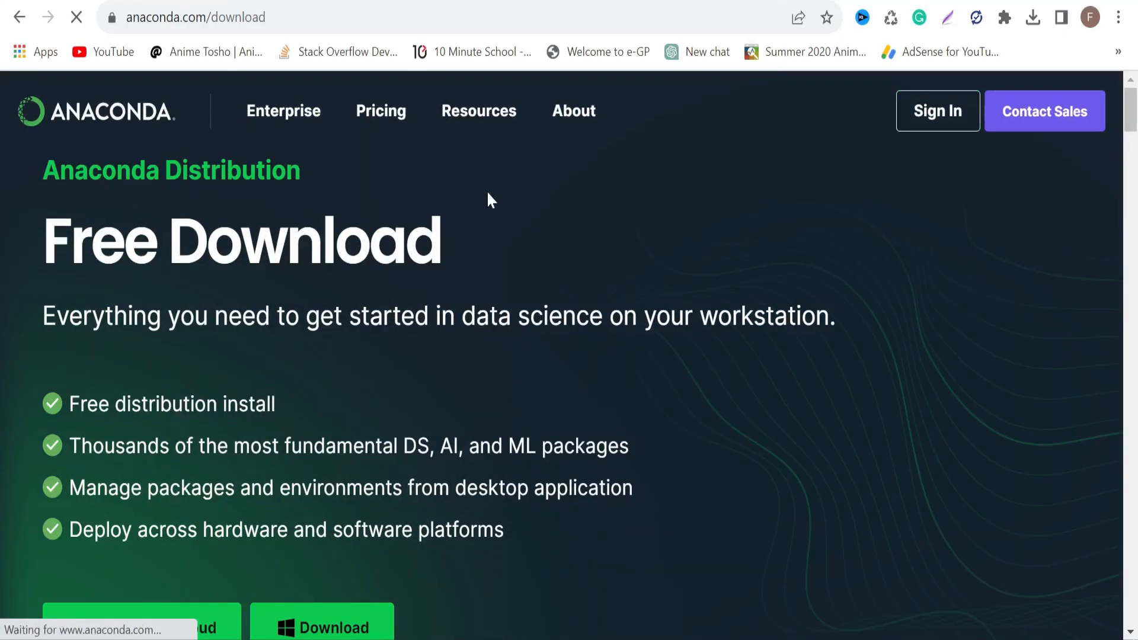
Start downloading the Windows installer from the Anaconda Distribution page
{"action": "scroll", "coordinate": [487, 201], "scroll_direction": "down", "scroll_amount": 3}
{"action": "scroll", "coordinate": [487, 205], "scroll_direction": "up", "scroll_amount": 3}
{"action": "scroll", "coordinate": [488, 208], "scroll_direction": "down", "scroll_amount": 2}
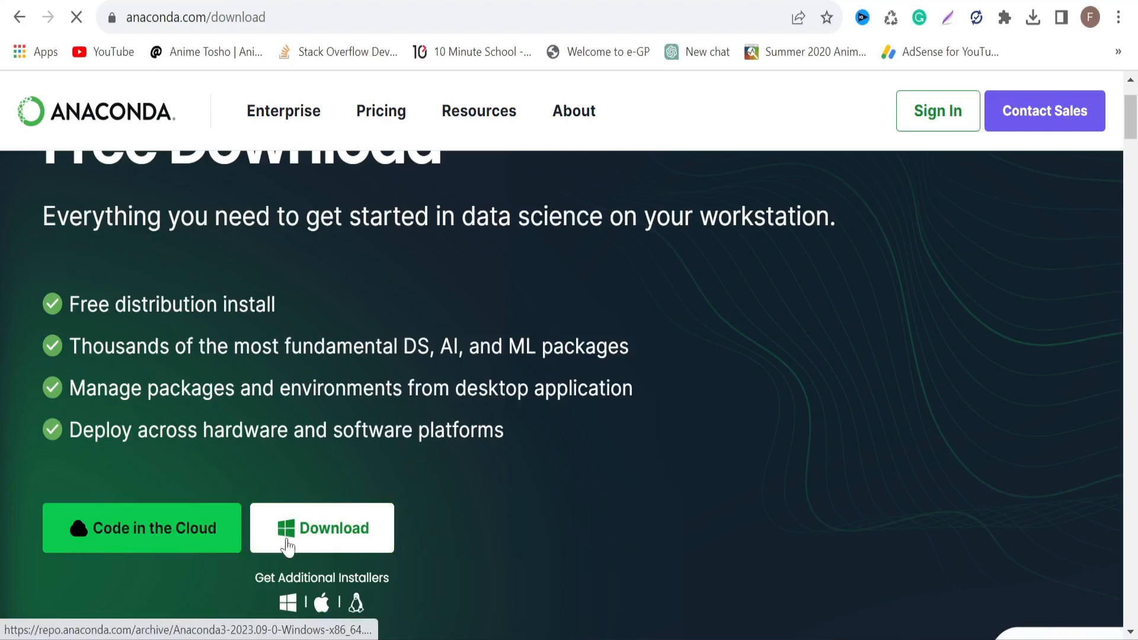
{"action": "scroll", "coordinate": [652, 339], "scroll_direction": "down", "scroll_amount": 2}
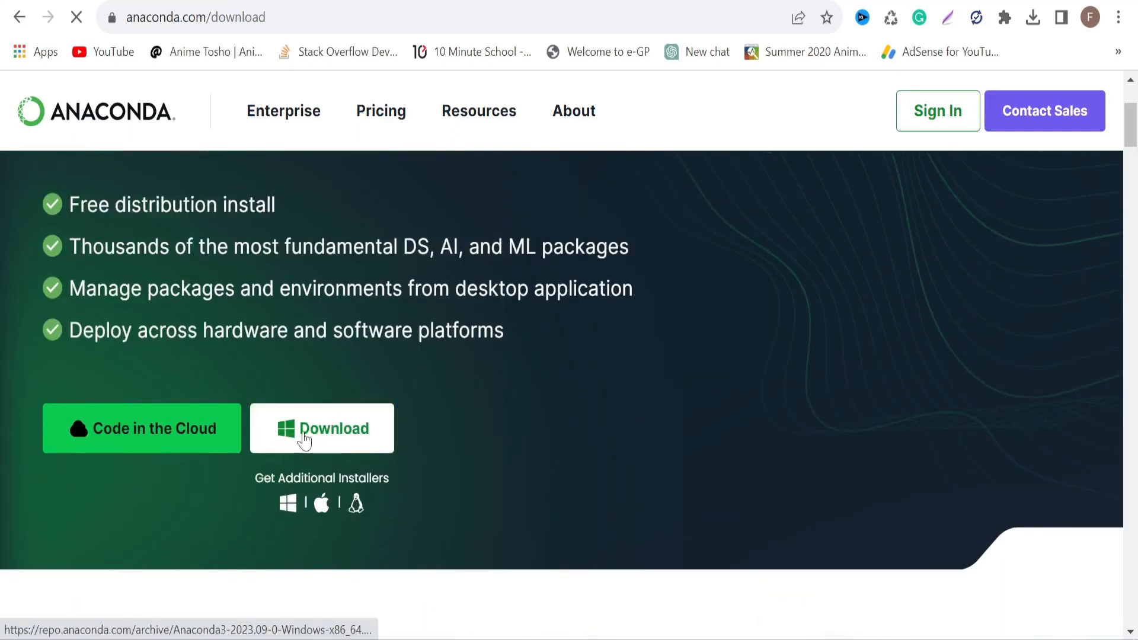
{"action": "left_click", "coordinate": [314, 430]}
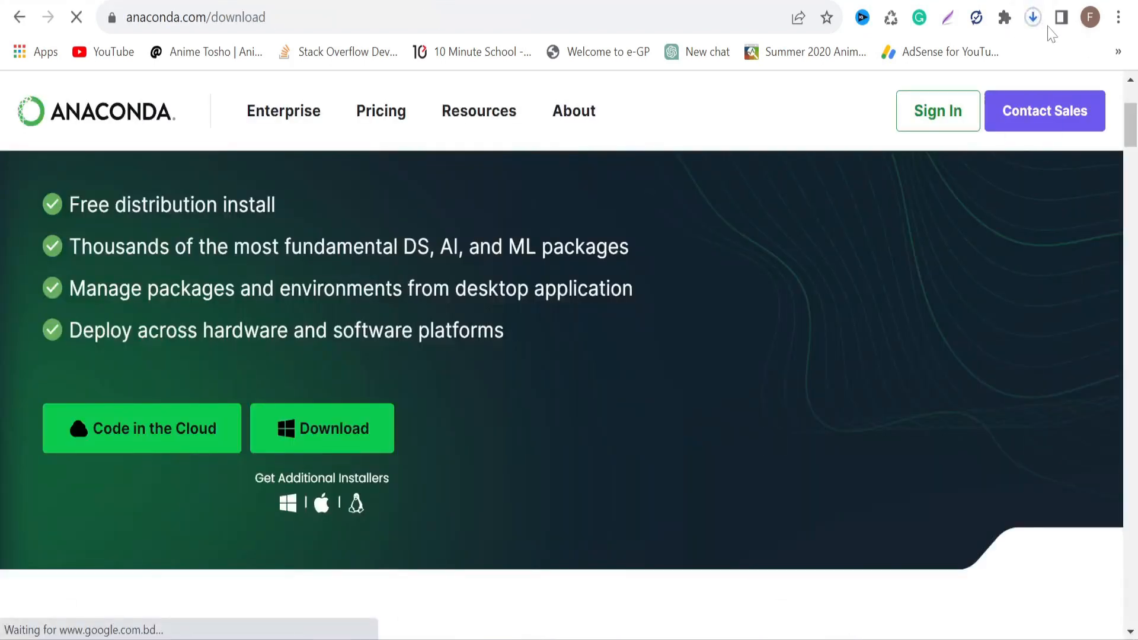
Cancel the duplicate download, run the already downloaded Anaconda3-2023.09-0-Windows-x86_64.exe and minimize the browser
{"action": "left_click", "coordinate": [1032, 17]}
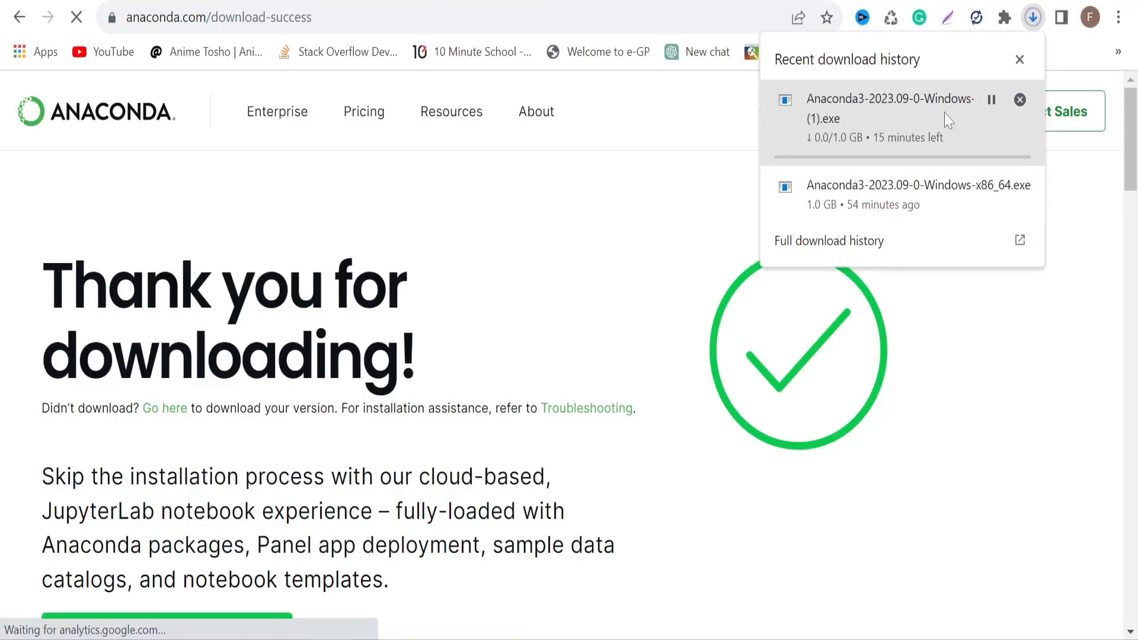
{"action": "left_click", "coordinate": [1020, 100]}
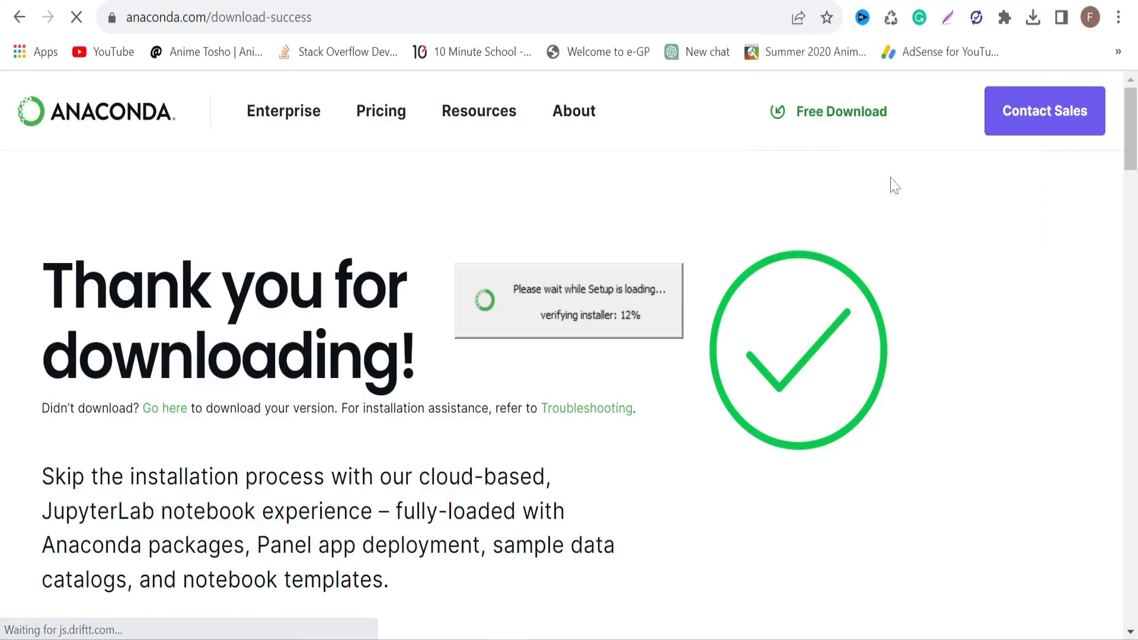
{"action": "left_click", "coordinate": [1043, 1]}
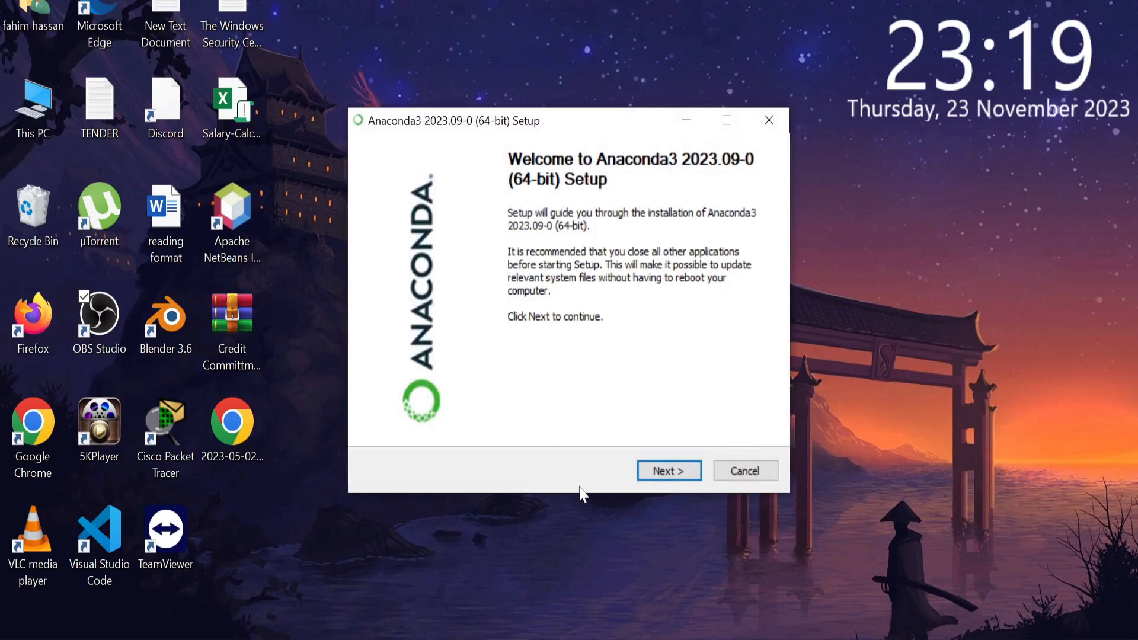
Start the Anaconda3 2023.09-0 setup, read through the license agreement and accept it
{"action": "left_click", "coordinate": [662, 472]}
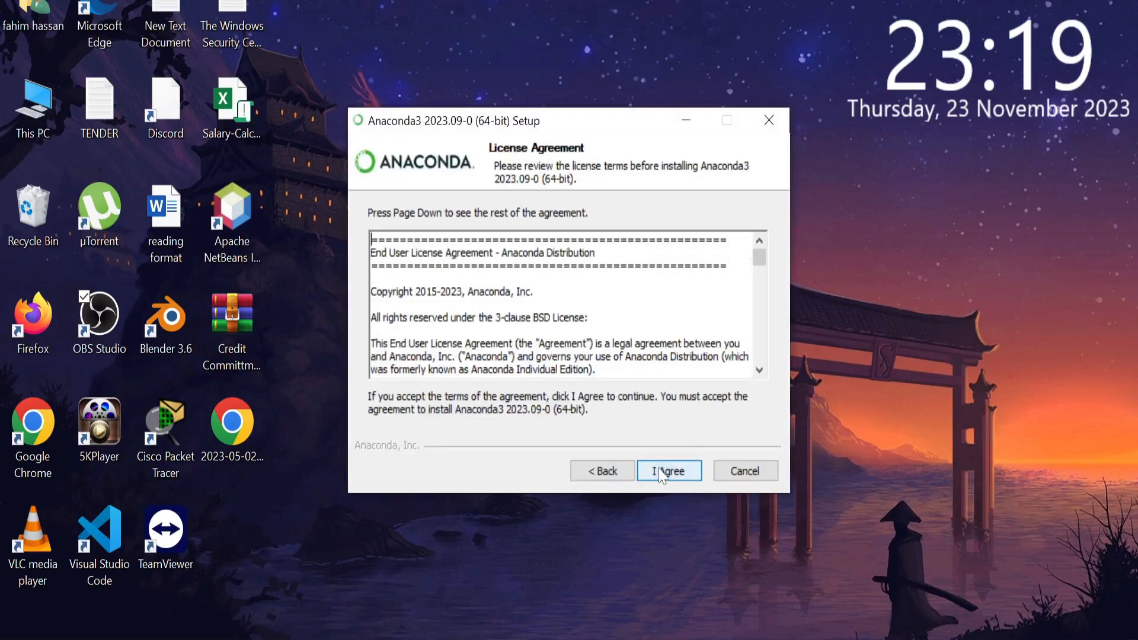
{"action": "scroll", "coordinate": [691, 356], "scroll_direction": "down", "scroll_amount": 18}
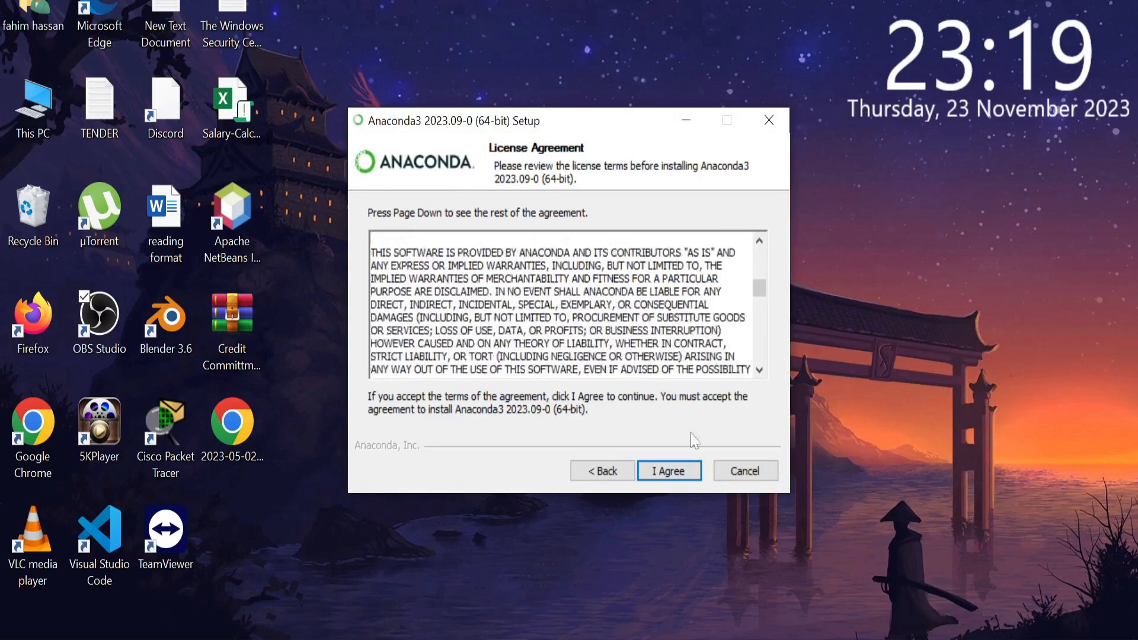
{"action": "scroll", "coordinate": [695, 442], "scroll_direction": "down", "scroll_amount": 3}
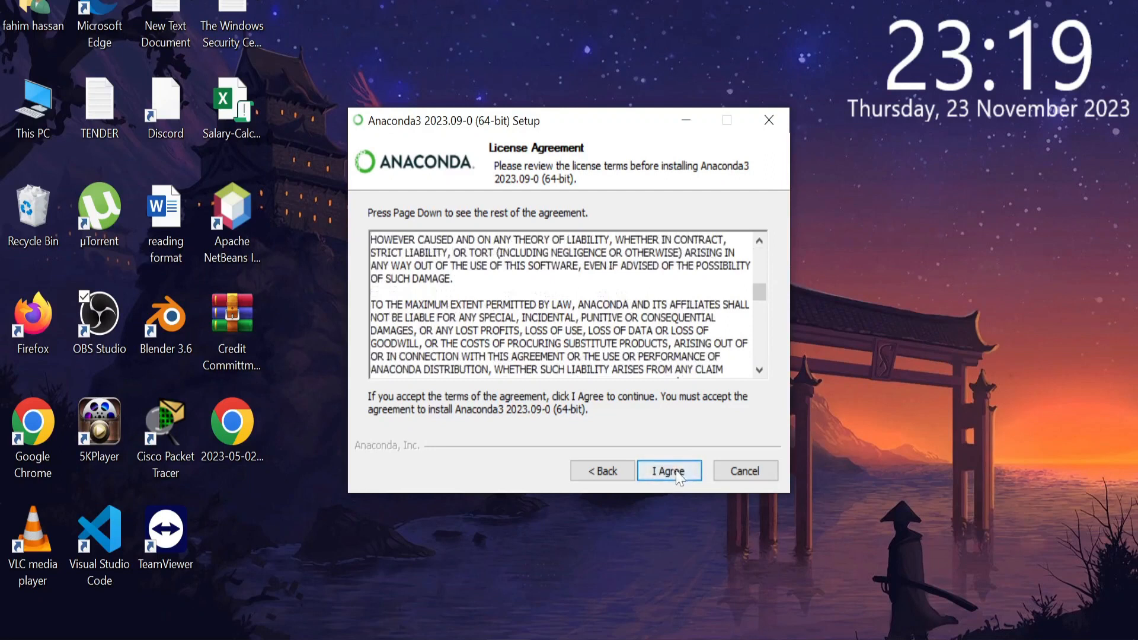
{"action": "left_click", "coordinate": [680, 478]}
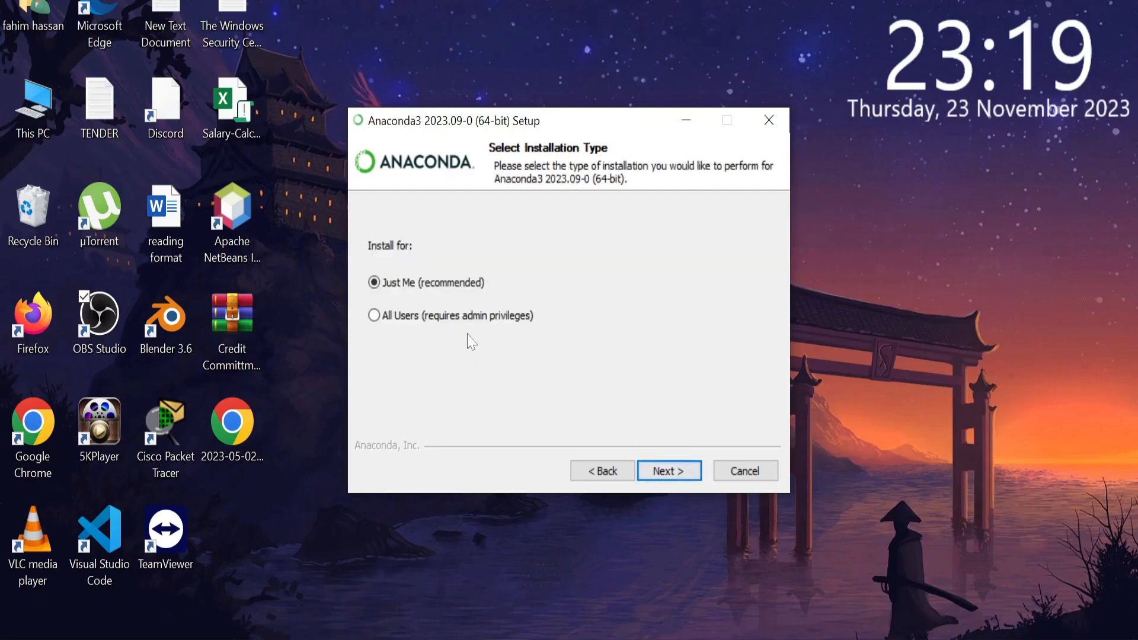
Install Anaconda3 for Just Me in the default destination folder with the default advanced options, accepting the folder-space warning
{"action": "left_click", "coordinate": [675, 472]}
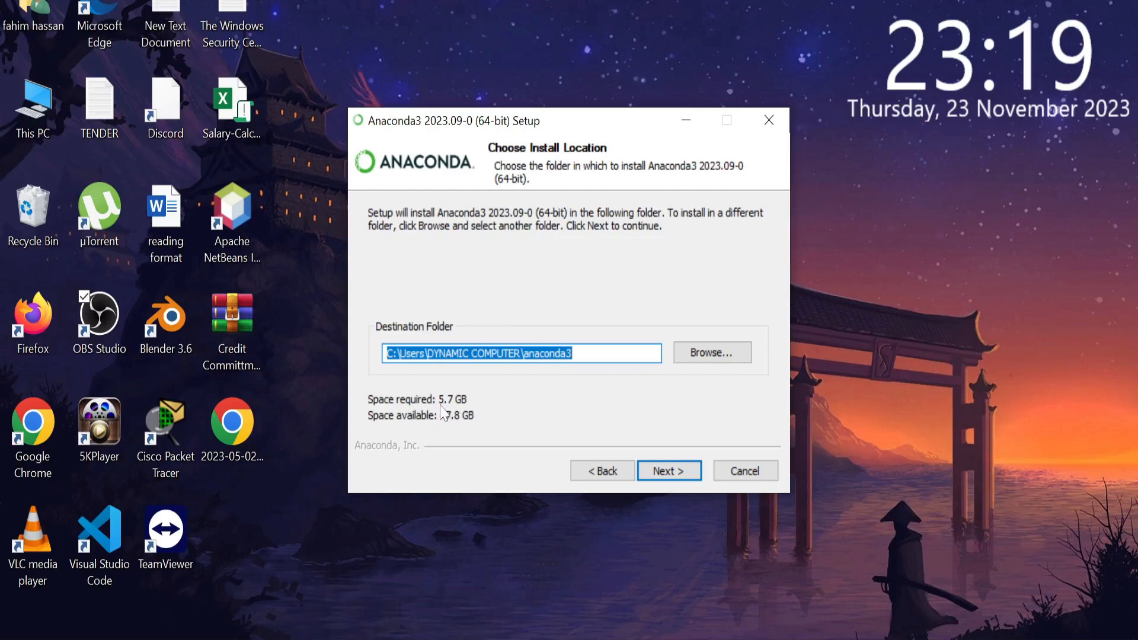
{"action": "left_click", "coordinate": [669, 471]}
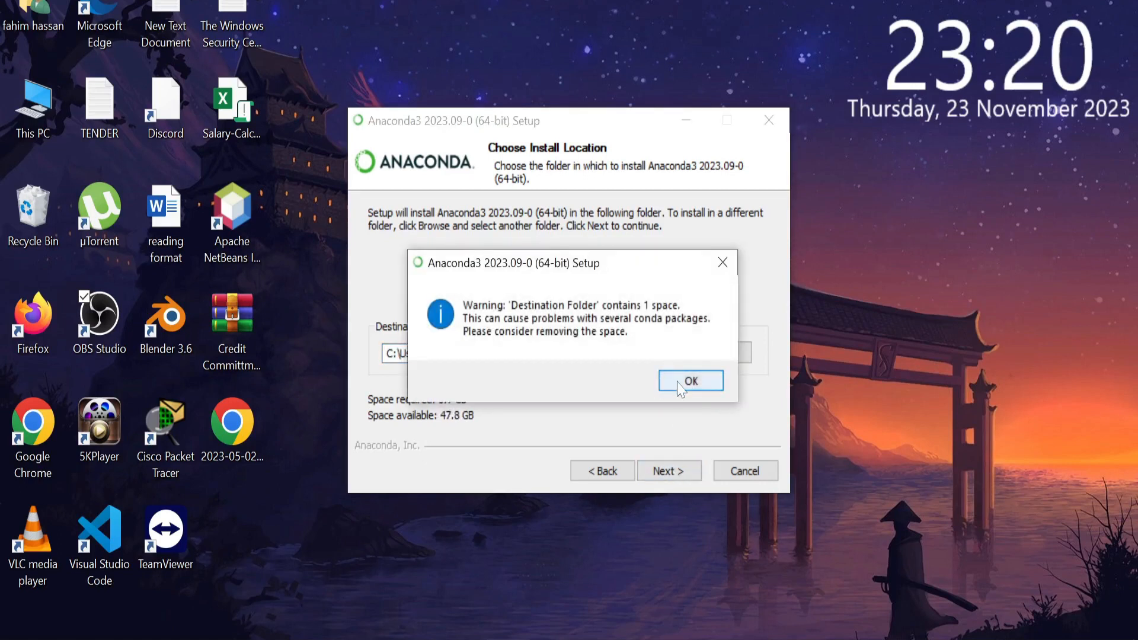
{"action": "left_click", "coordinate": [685, 381]}
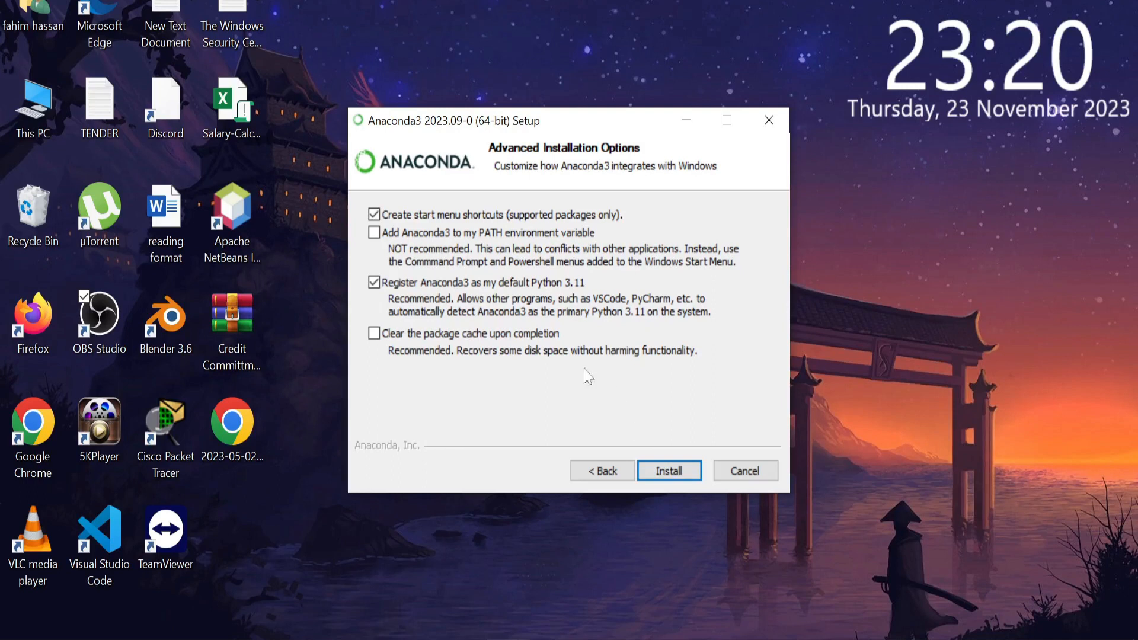
{"action": "left_click", "coordinate": [653, 465]}
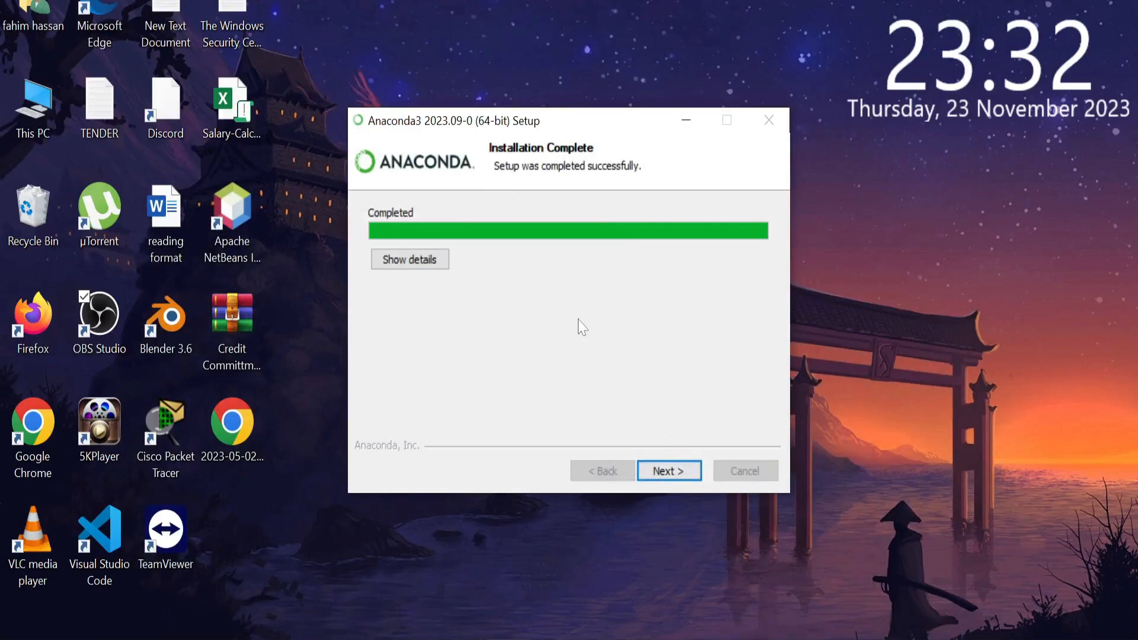
Go through the remaining pages of the Anaconda3 setup wizard and finish it
{"action": "left_click", "coordinate": [680, 473]}
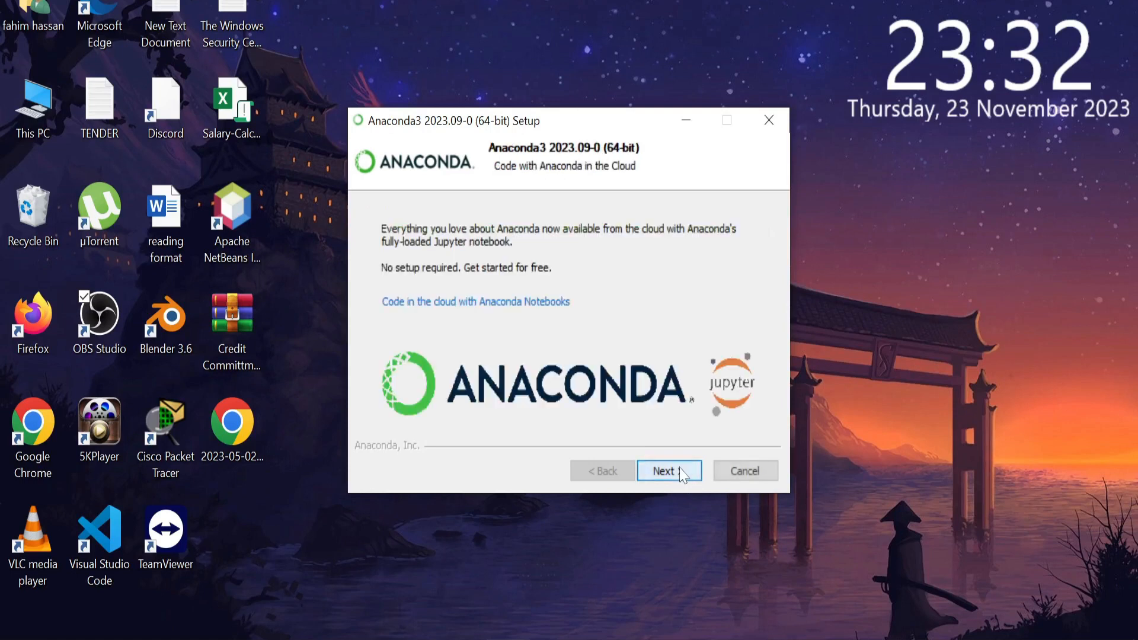
{"action": "left_click", "coordinate": [679, 473]}
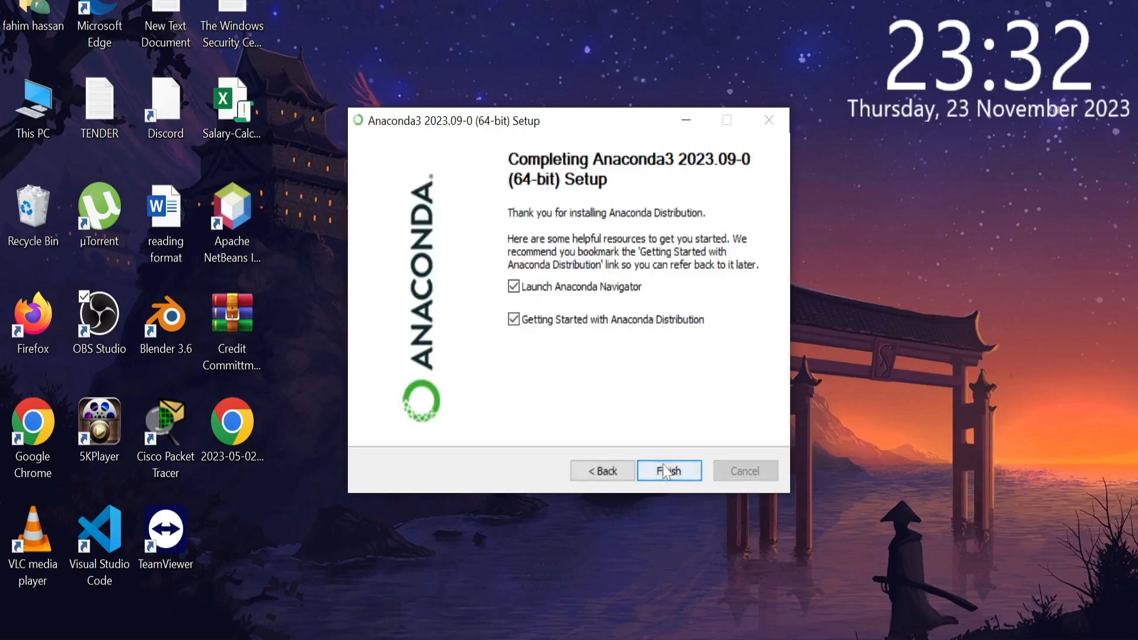
{"action": "left_click", "coordinate": [678, 472]}
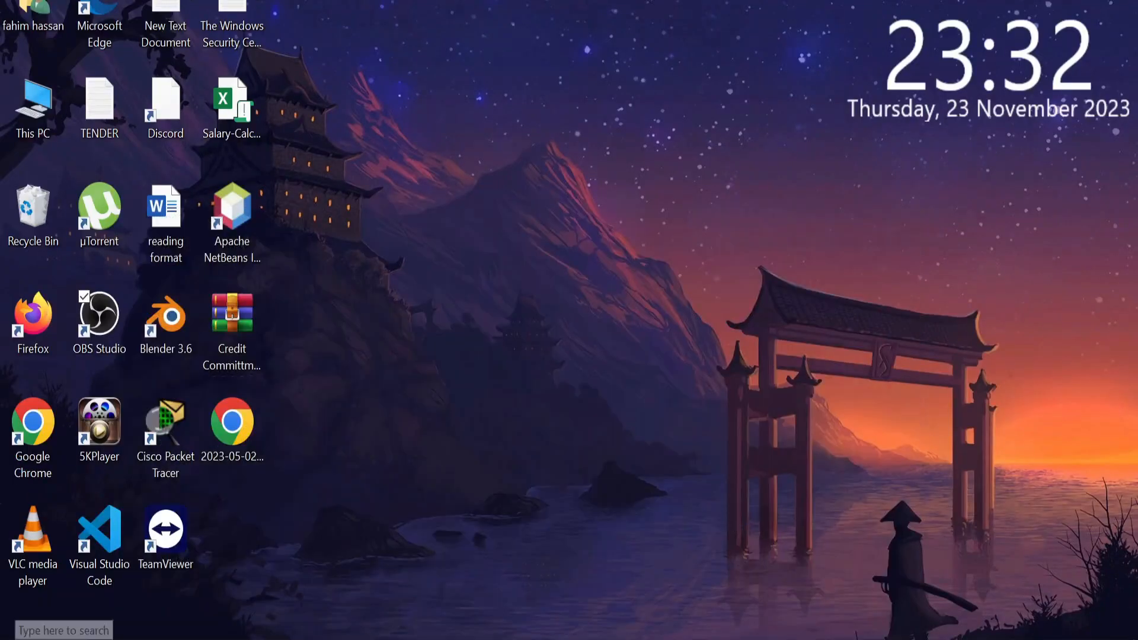
Open Anaconda Navigator through a Windows search for "ana" and launch Jupyter Notebook in Google Chrome
{"action": "left_click", "coordinate": [64, 626]}
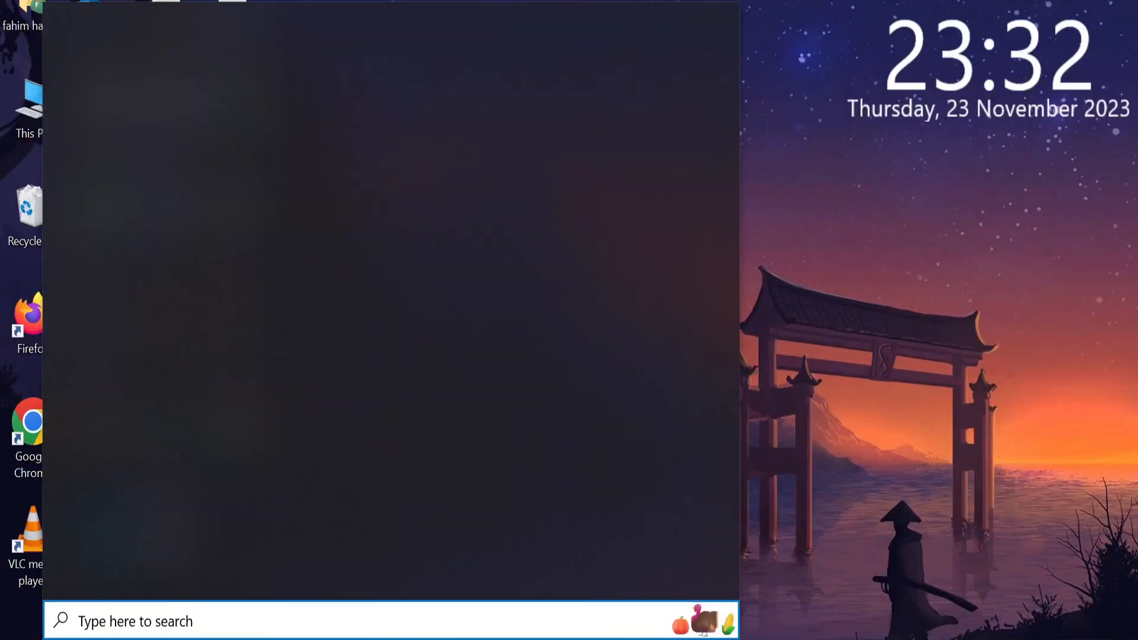
{"action": "type", "text": "ana"}
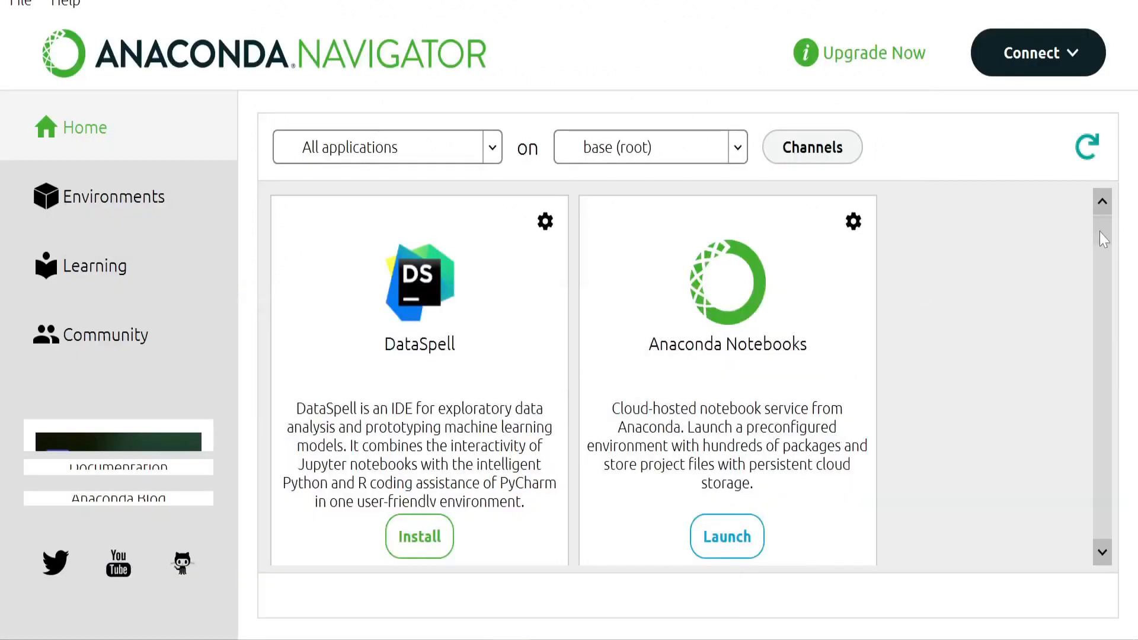
{"action": "scroll", "coordinate": [1105, 236], "scroll_direction": "down", "scroll_amount": 1}
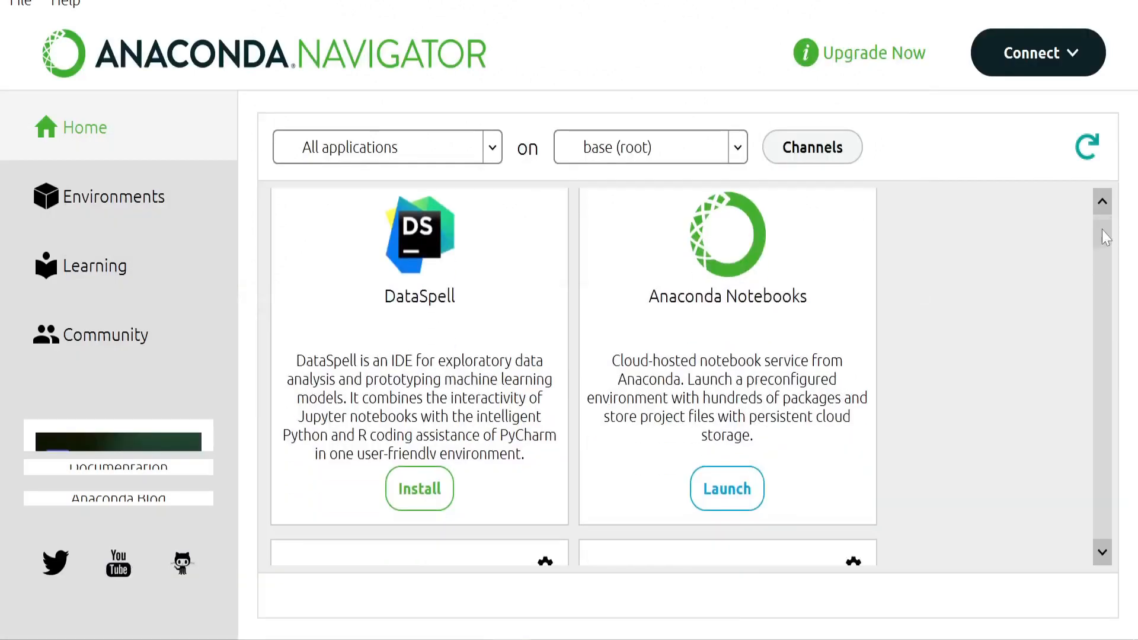
{"action": "left_click_drag", "start_coordinate": [1106, 237], "coordinate": [1096, 304]}
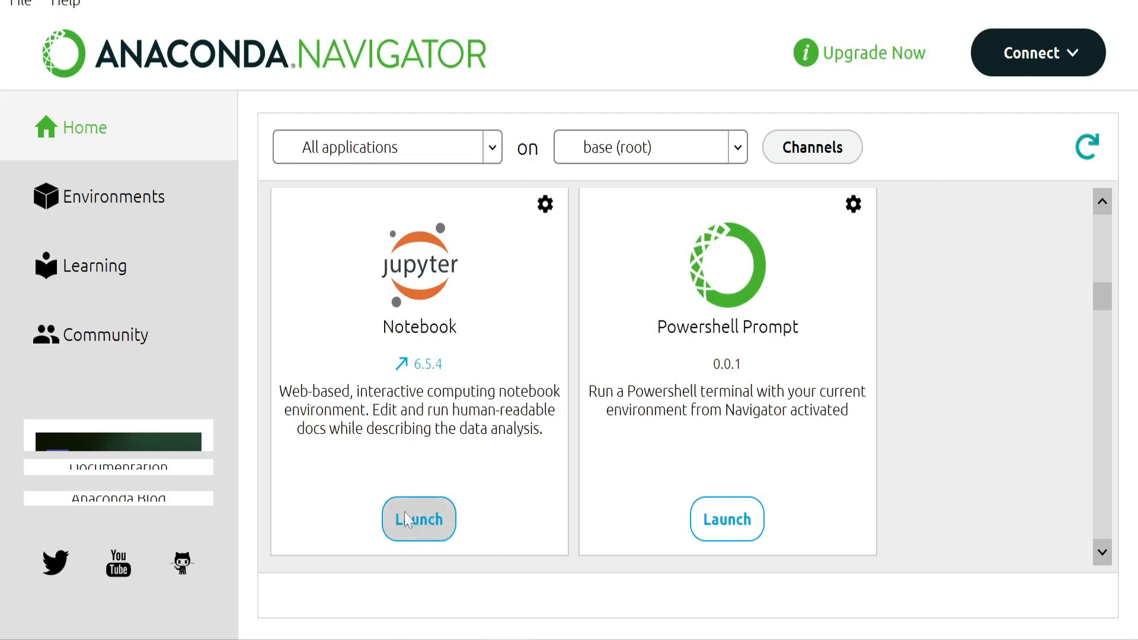
{"action": "left_click", "coordinate": [435, 525]}
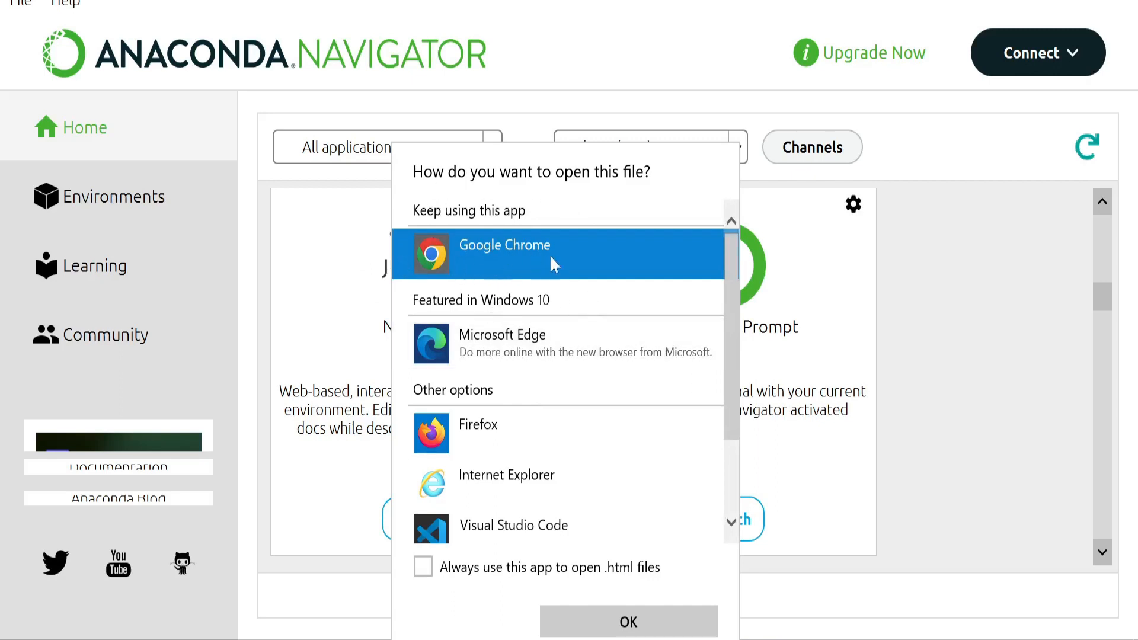
{"action": "left_click", "coordinate": [496, 249]}
{"action": "left_click", "coordinate": [496, 249]}
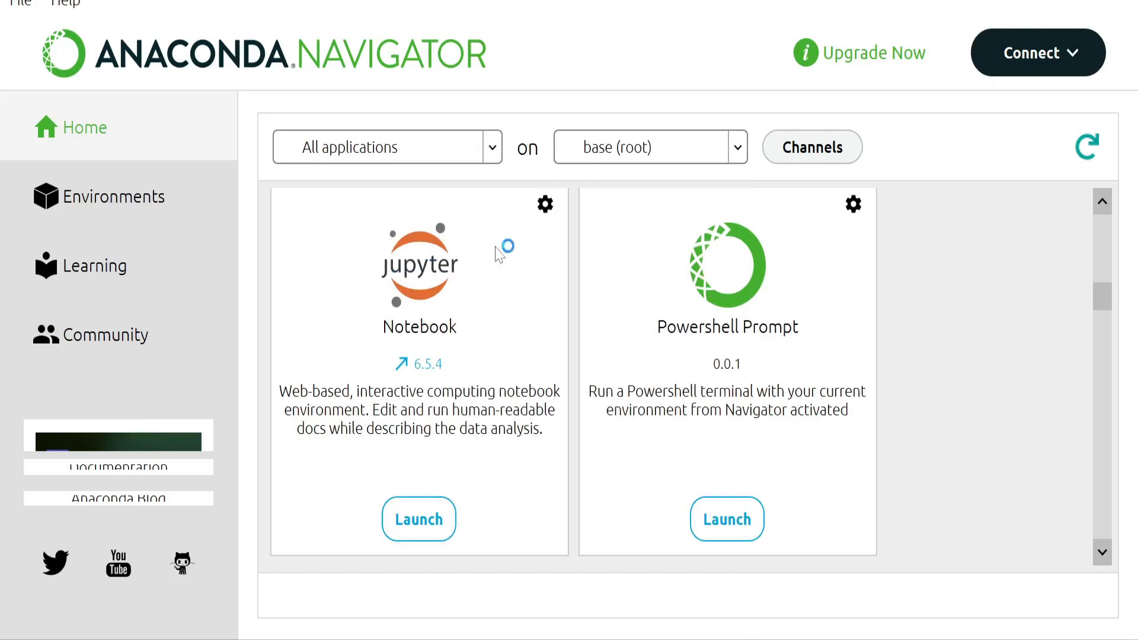